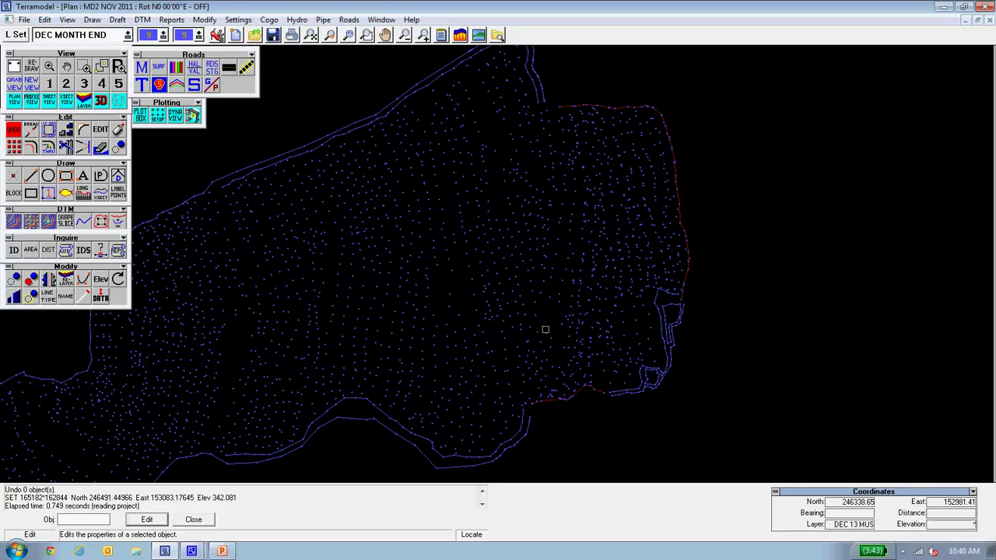
Step: Edit the red set line to view its point details (162626~165563, elevation 338.966), then close them
left_click(193, 519)
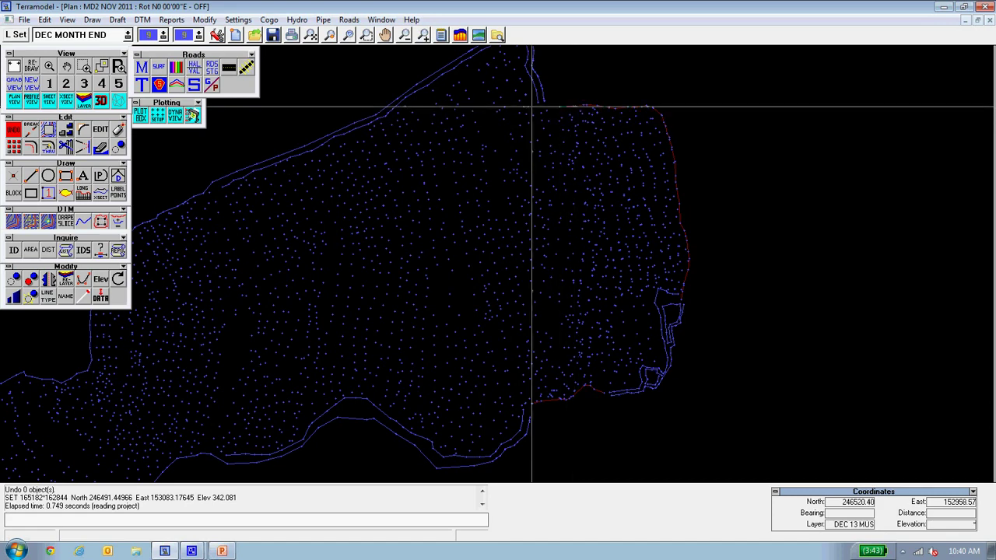
left_click(101, 129)
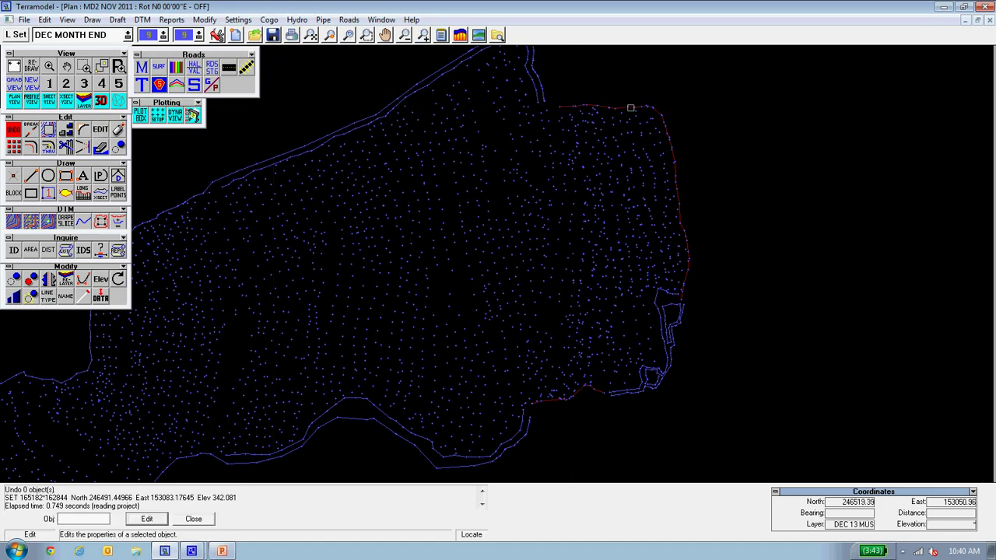
left_click(620, 105)
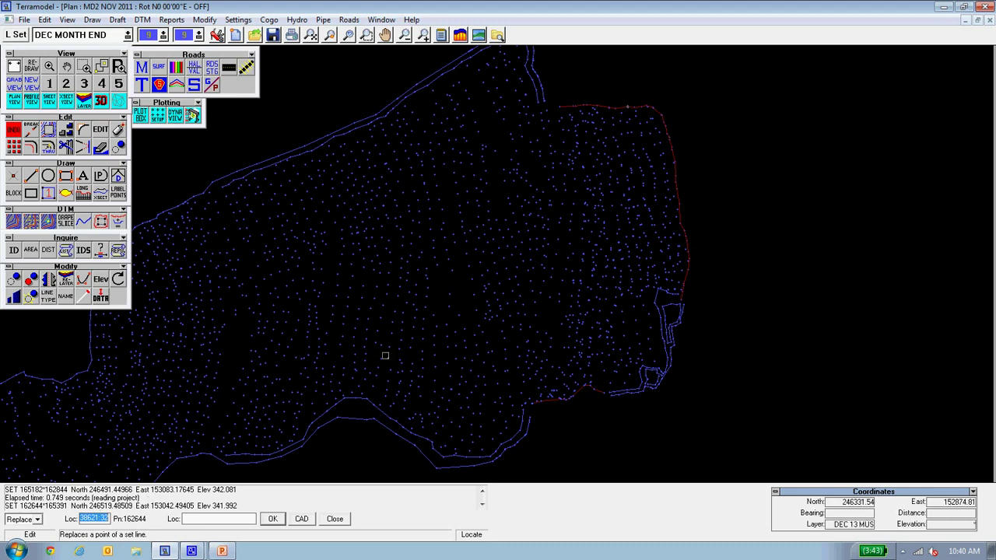
double_click(9, 506)
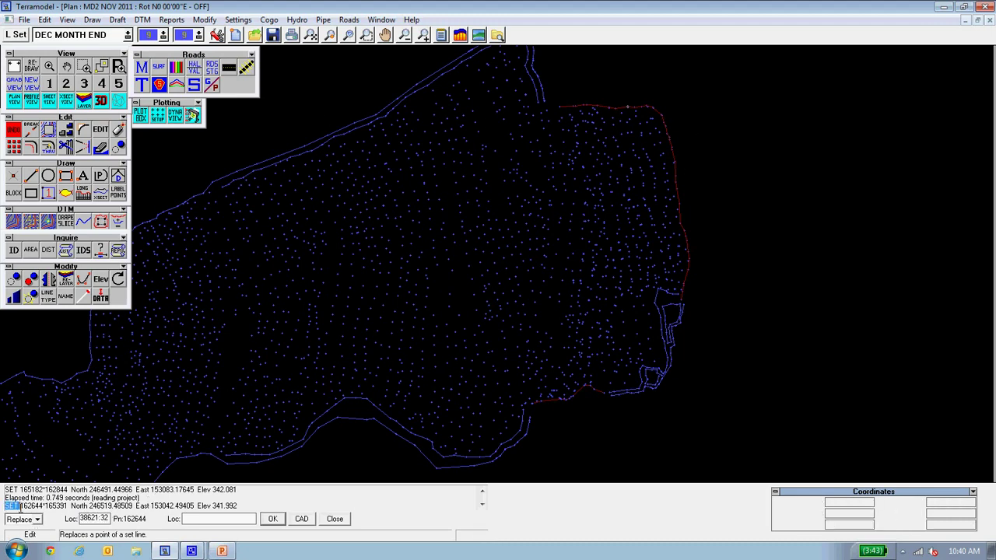
left_click(334, 519)
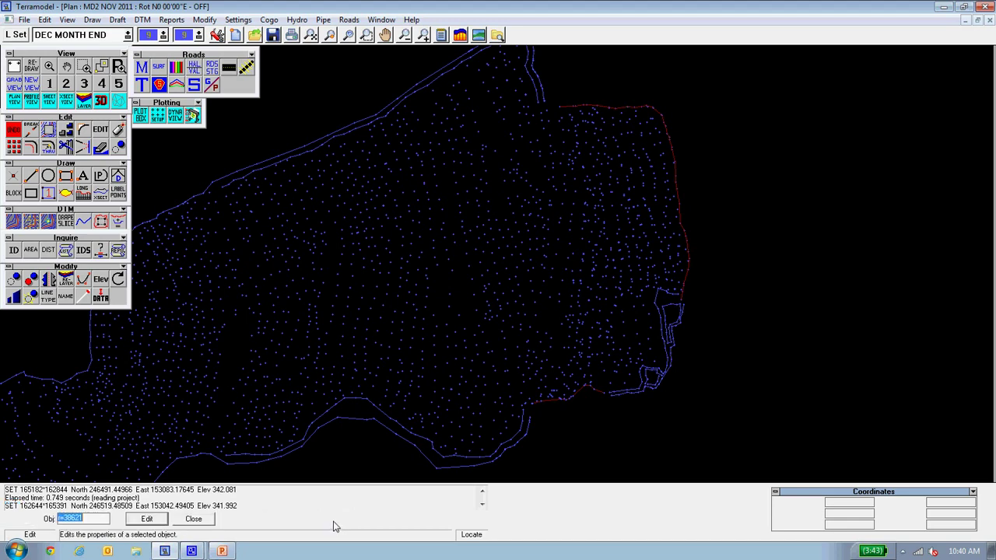
Step: Inspect the red set line's southern end point, then dismiss the replace-point and Edit prompts
left_click(196, 519)
left_click(100, 130)
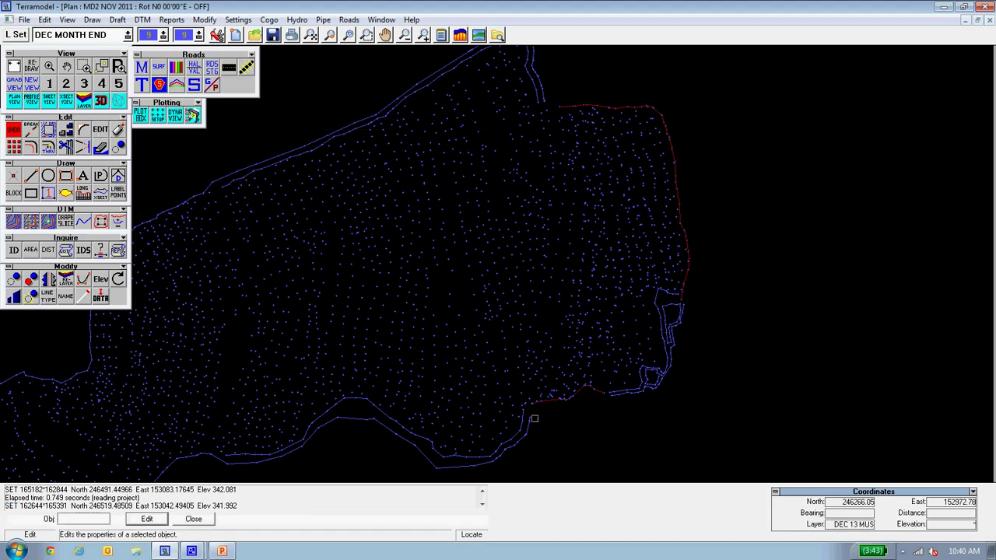
left_click(546, 401)
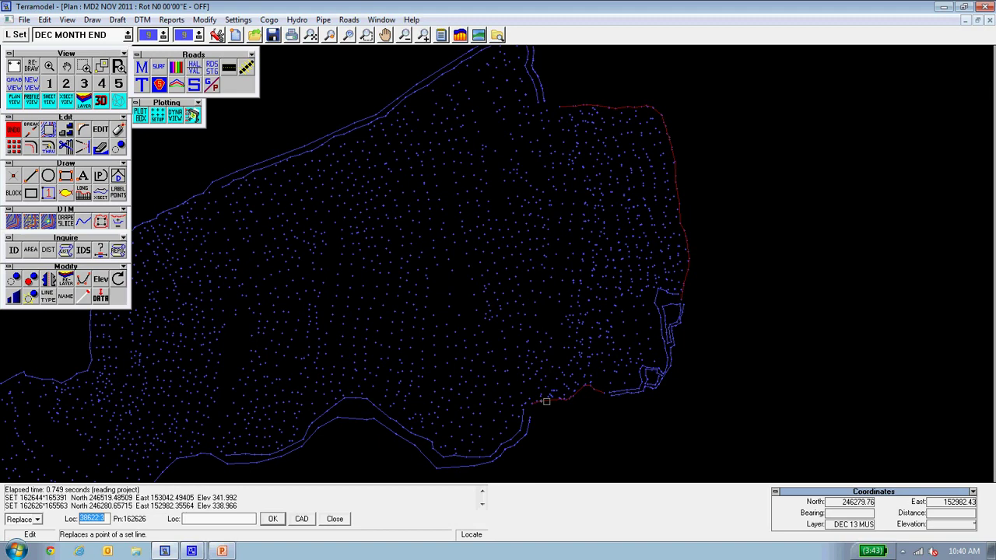
left_click(341, 520)
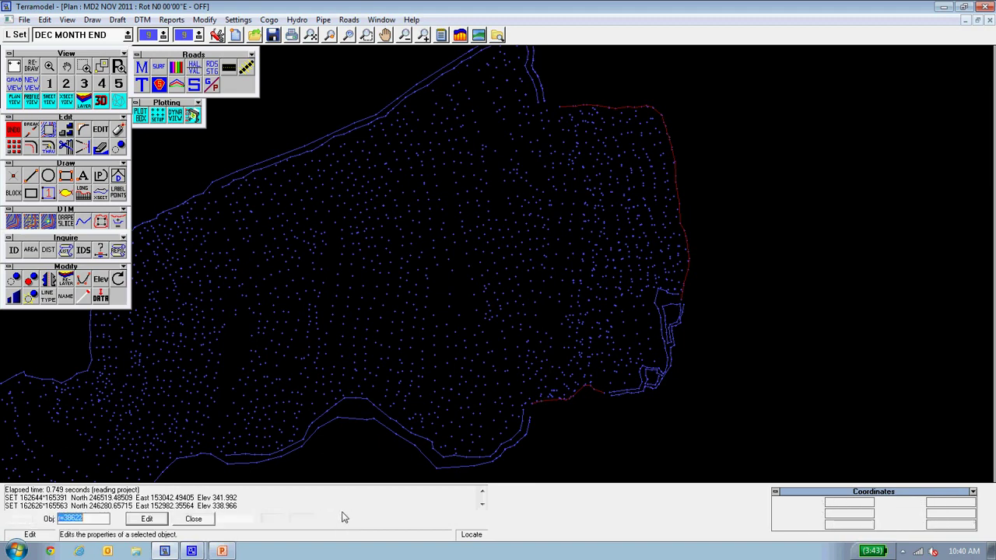
left_click(194, 519)
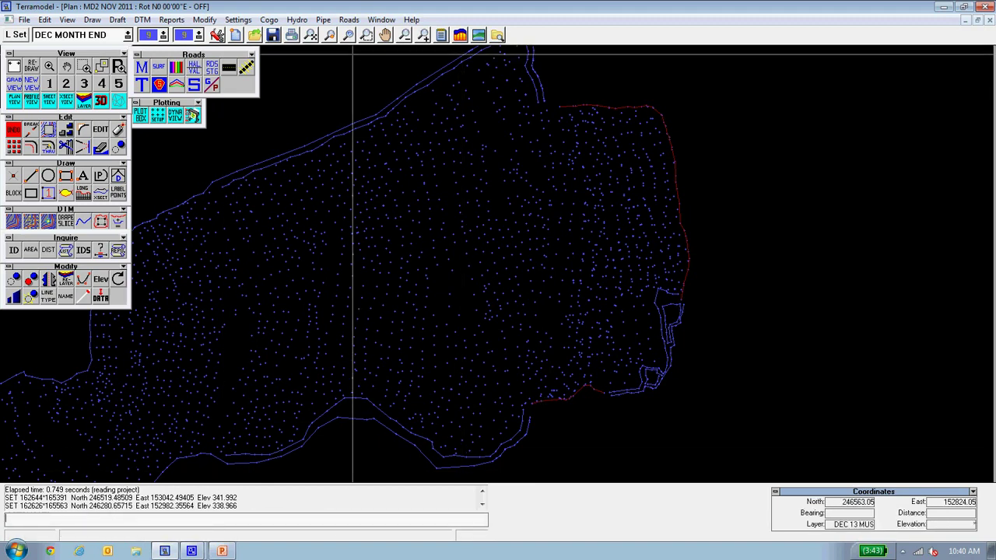
Step: Start Cogo > Streets > Slice and pick the red set line (l=38621) as the plan view line
left_click(268, 19)
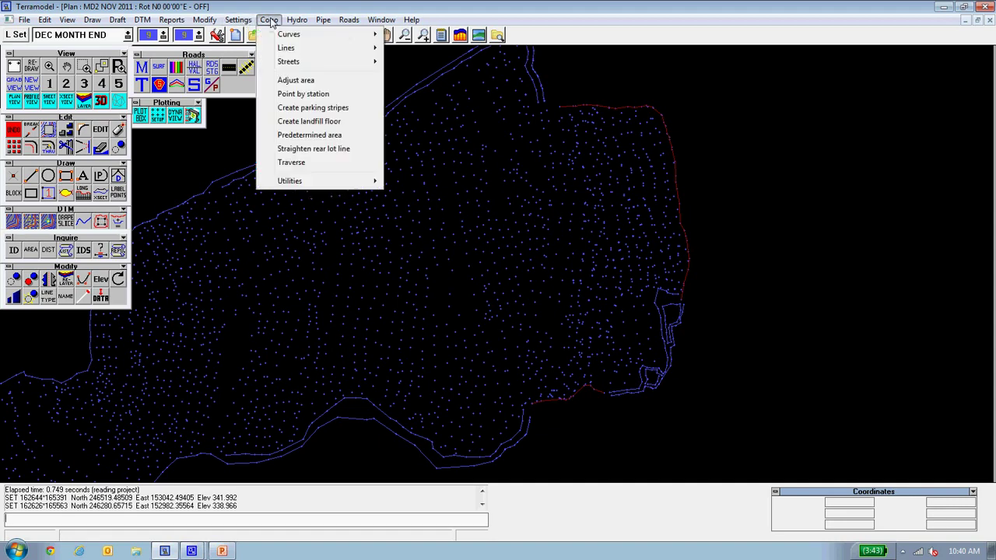
mouse_move(294, 62)
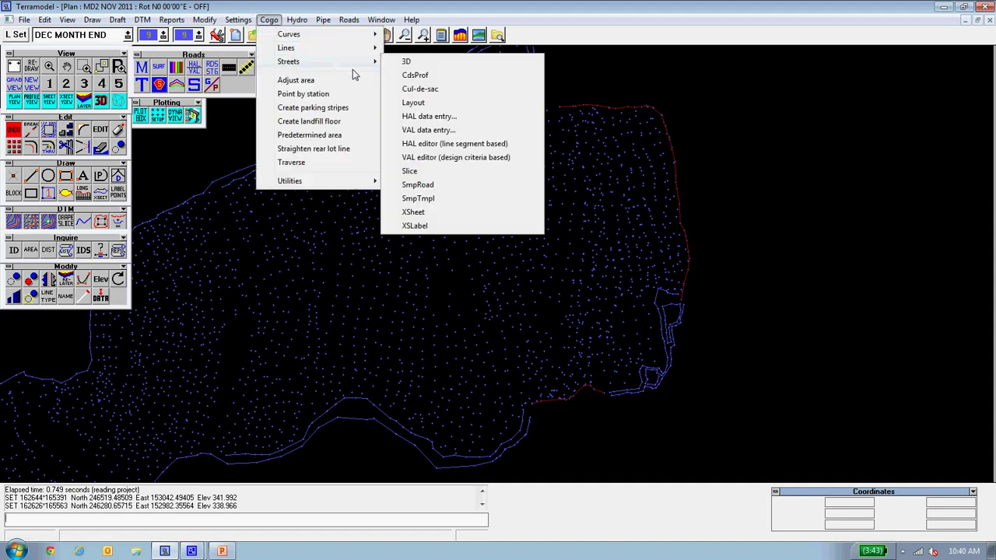
left_click(438, 170)
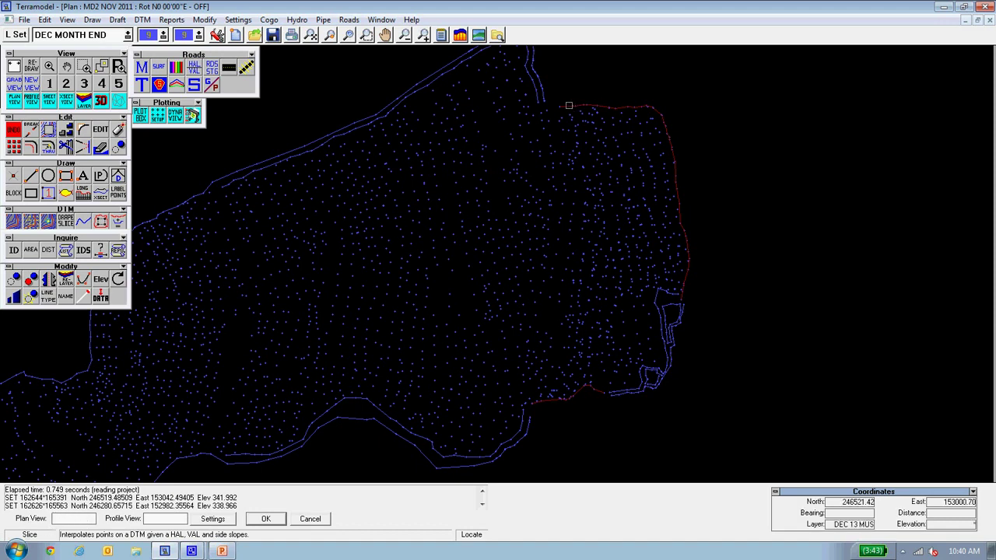
left_click(567, 104)
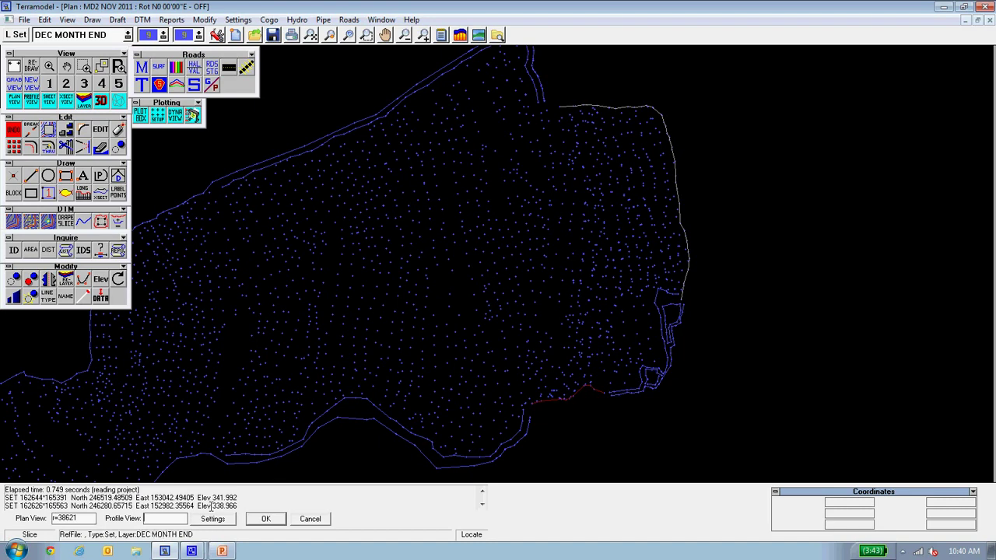
Step: In the Slice settings, choose MASTER OG from Layer selection as the surface layer
left_click(266, 519)
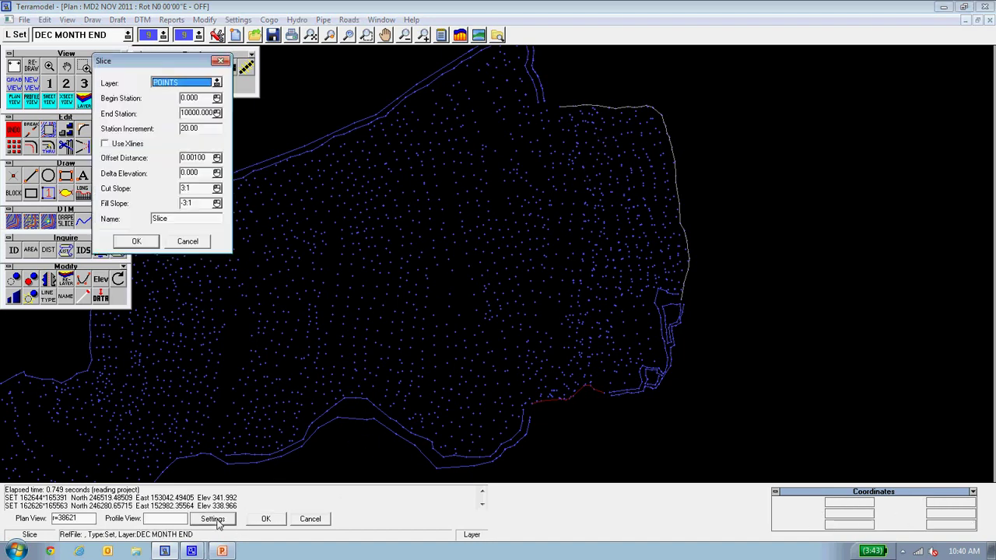
left_click_drag(181, 62, 293, 103)
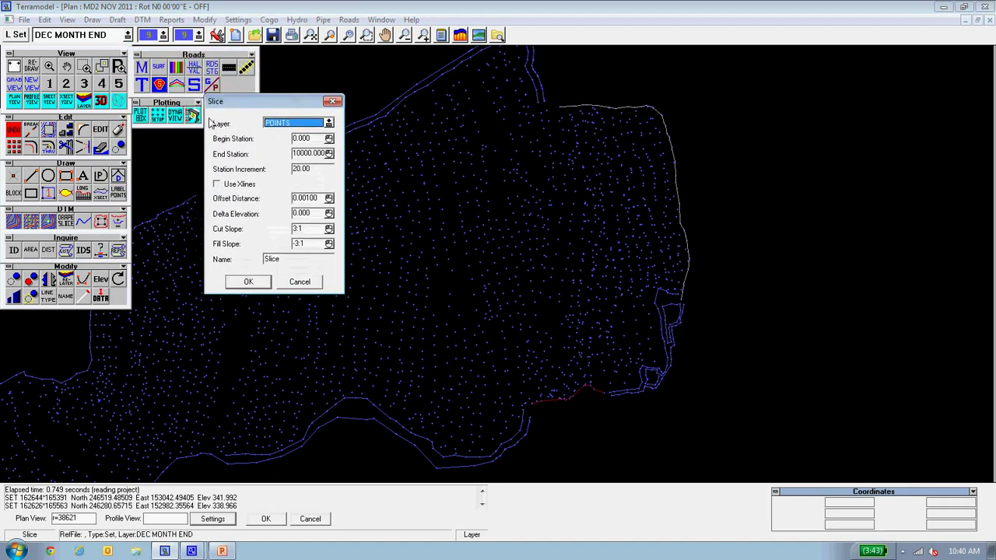
left_click(330, 124)
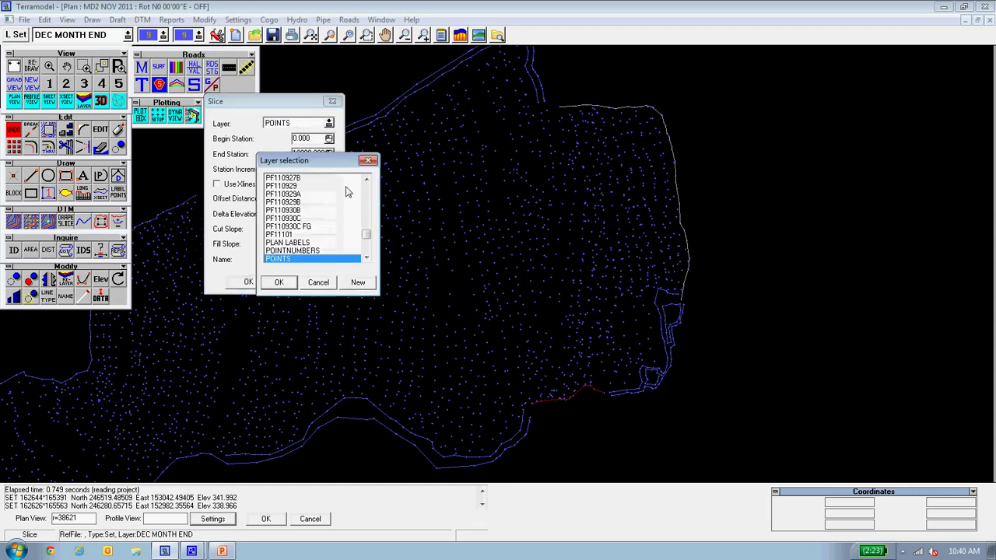
mouse_move(369, 237)
left_mouse_down()
mouse_move(364, 198)
mouse_move(363, 247)
mouse_move(362, 221)
left_mouse_up()
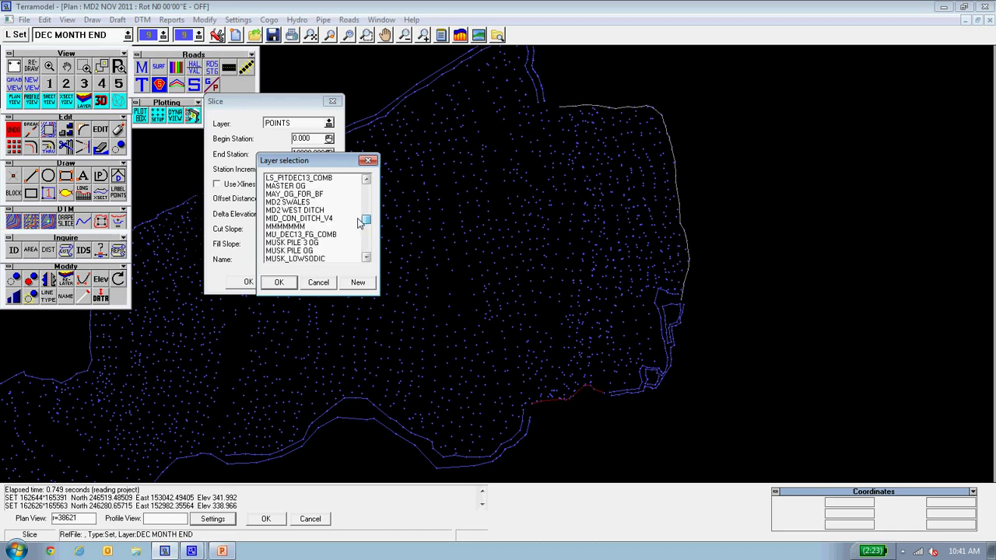
left_click(292, 188)
left_click(290, 281)
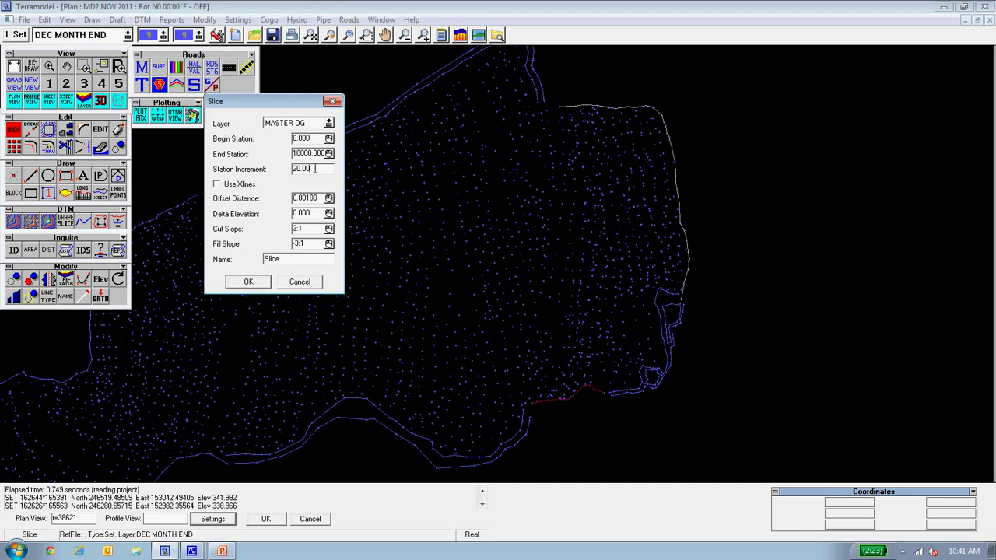
Step: Enter station increment 2, offset 0.003, 1:1.333 cut and fill slopes, and name Daylight, then accept
left_click_drag(314, 168, 284, 173)
type("2")
left_click_drag(305, 197, 311, 198)
type("3")
left_click_drag(296, 228, 278, 231)
left_click(298, 244)
left_click(290, 261)
left_click_drag(292, 260, 241, 262)
type("Daylight")
left_click(253, 283)
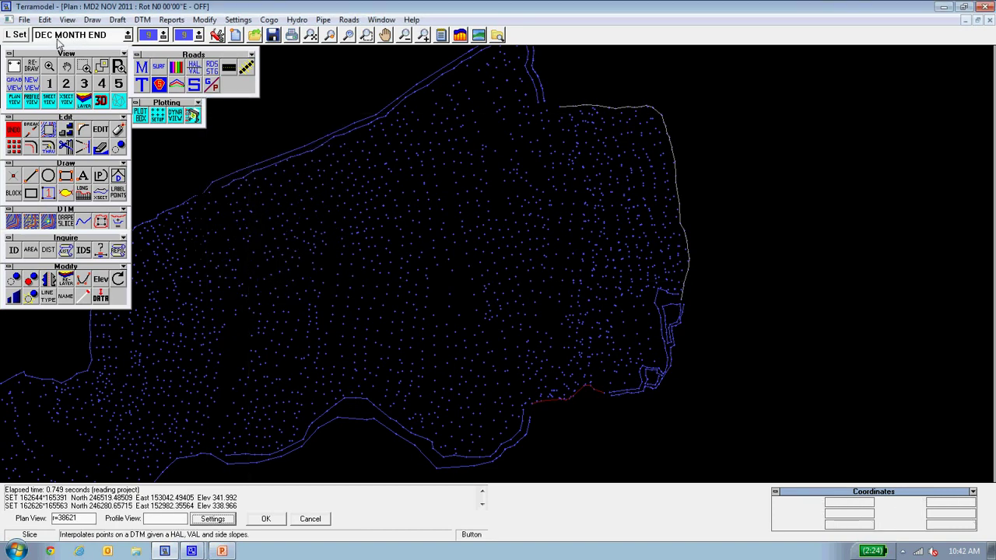
Step: Create a new DAYLIGHT layer, make it current, and restore the previously isolated layer
left_click(127, 35)
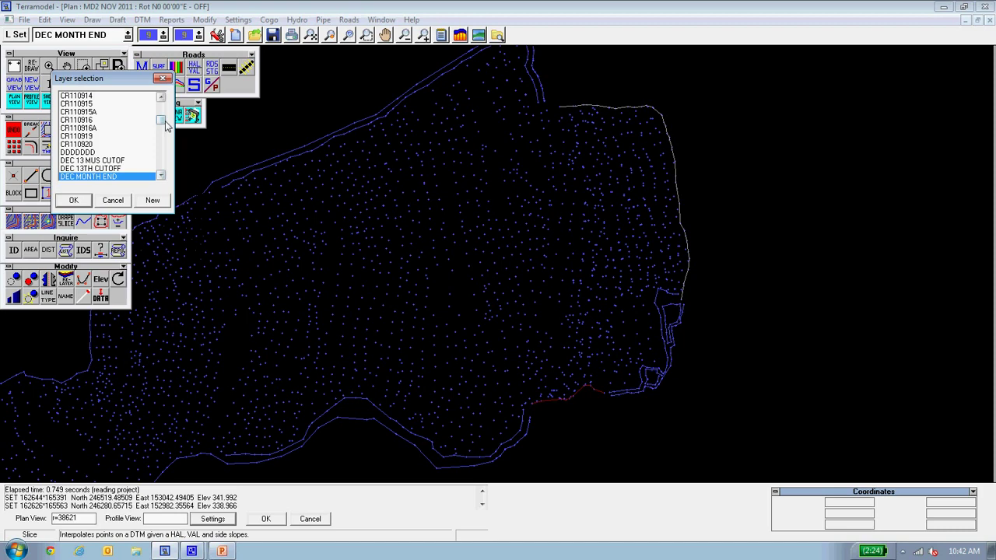
left_click(162, 162)
left_click(151, 201)
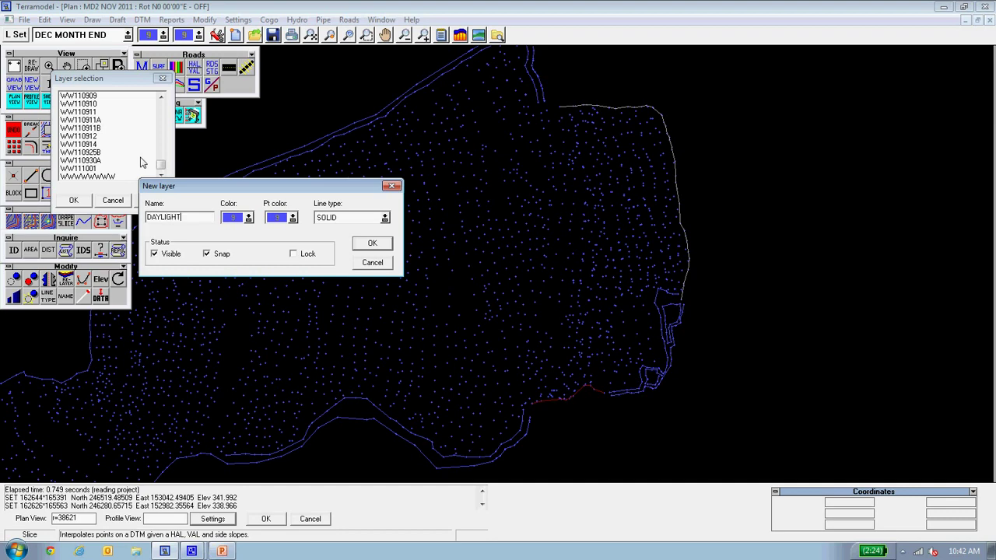
left_click(372, 243)
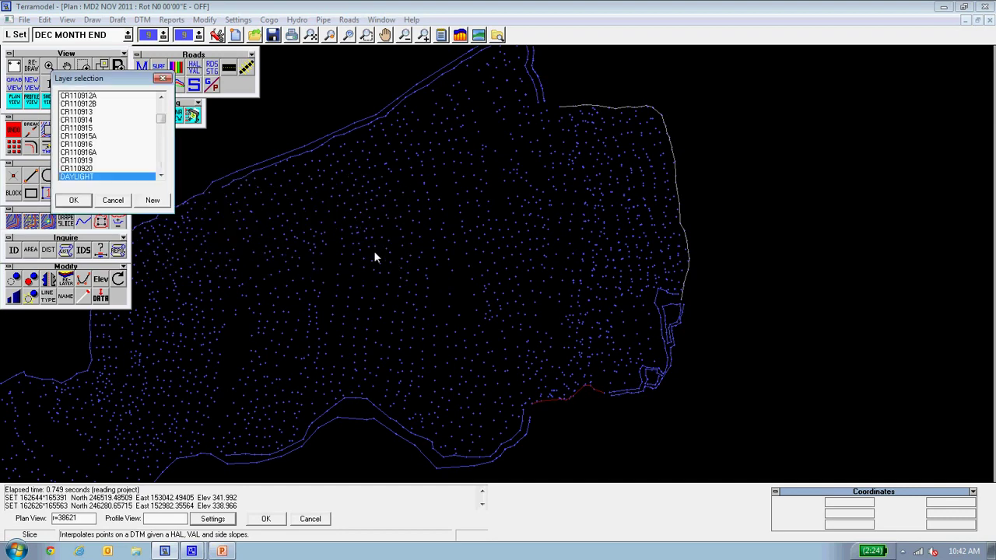
left_click(78, 201)
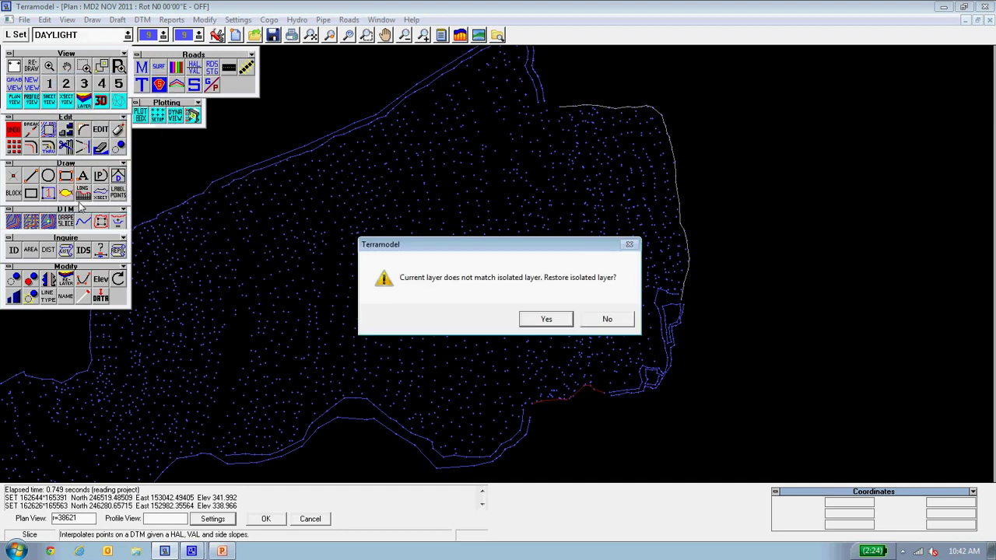
left_click(546, 320)
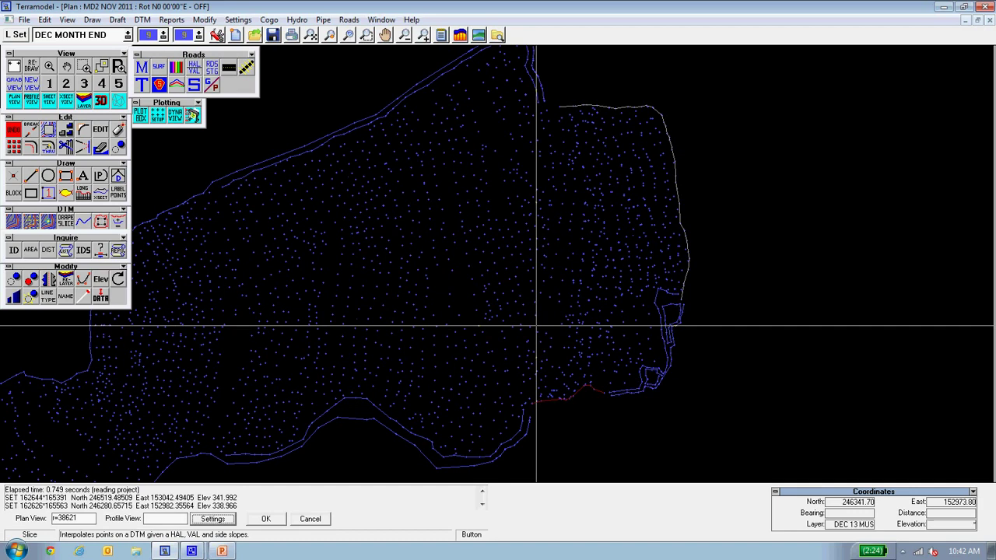
Step: In Layer settings, turn off Isolate, select the DAYLIGHT layer, and apply
left_click(21, 36)
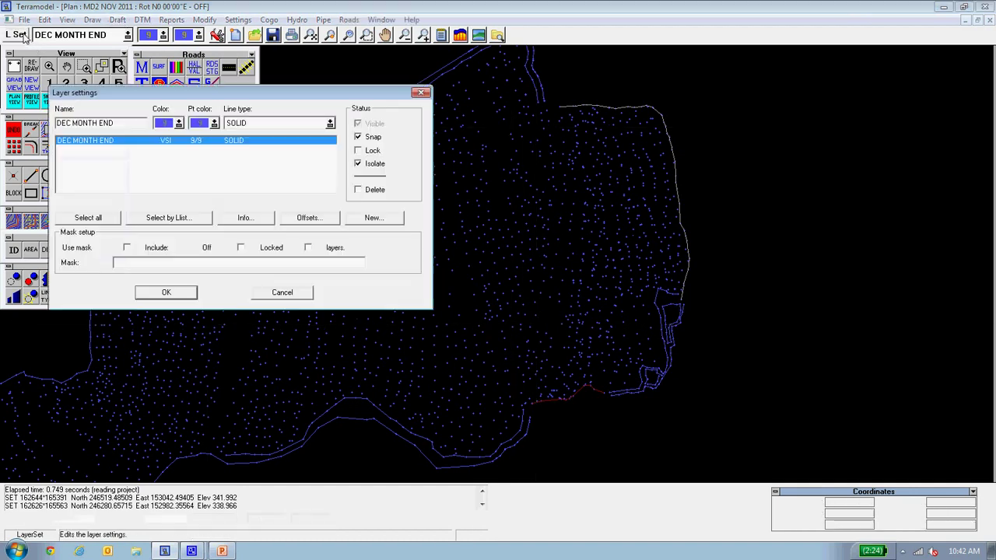
left_click(376, 164)
mouse_move(332, 159)
left_mouse_down()
mouse_move(331, 175)
mouse_move(322, 151)
left_mouse_up()
left_click_drag(335, 193, 335, 193)
left_click(331, 142)
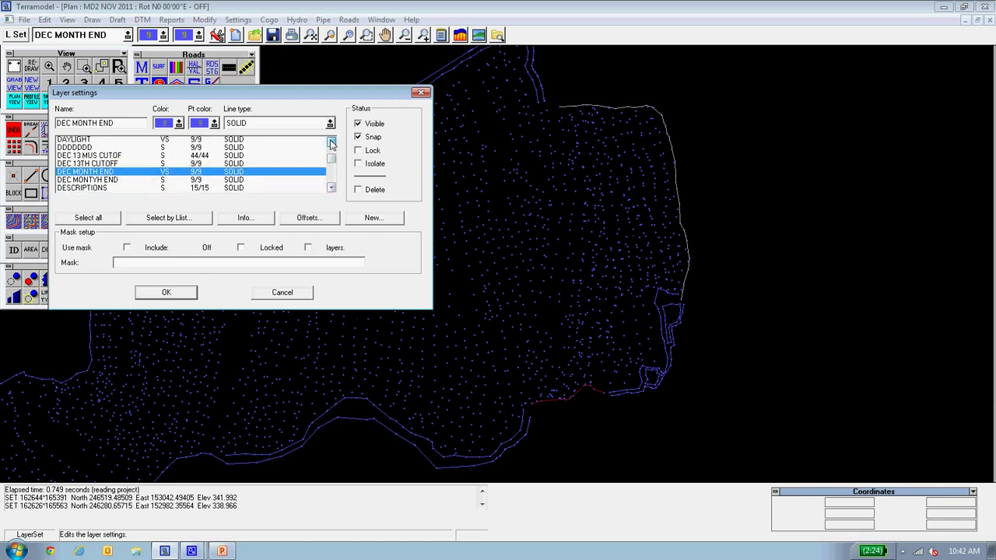
left_click(331, 143)
left_click(83, 149)
left_click(189, 296)
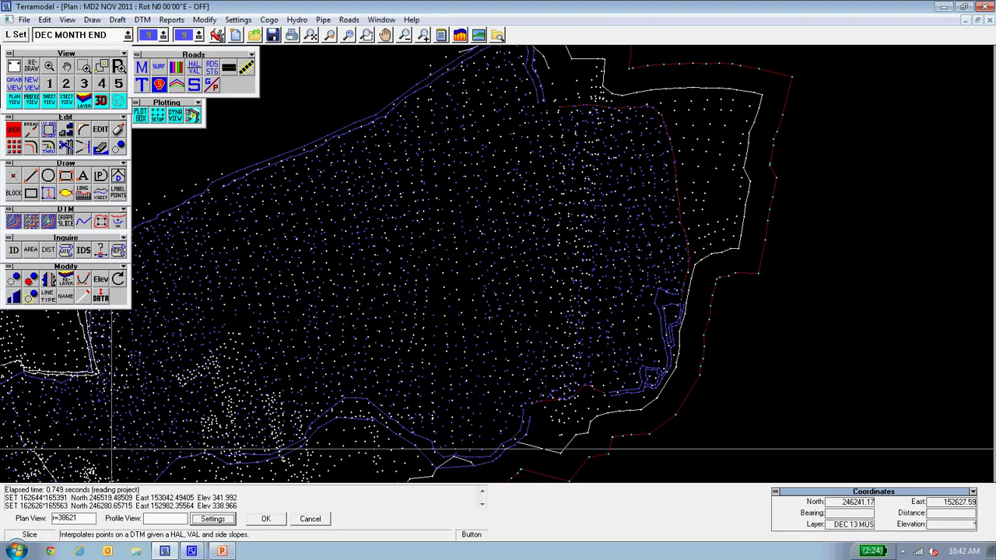
Step: Run the daylight slice and zoom in on the eastern coastline lines
left_click(265, 519)
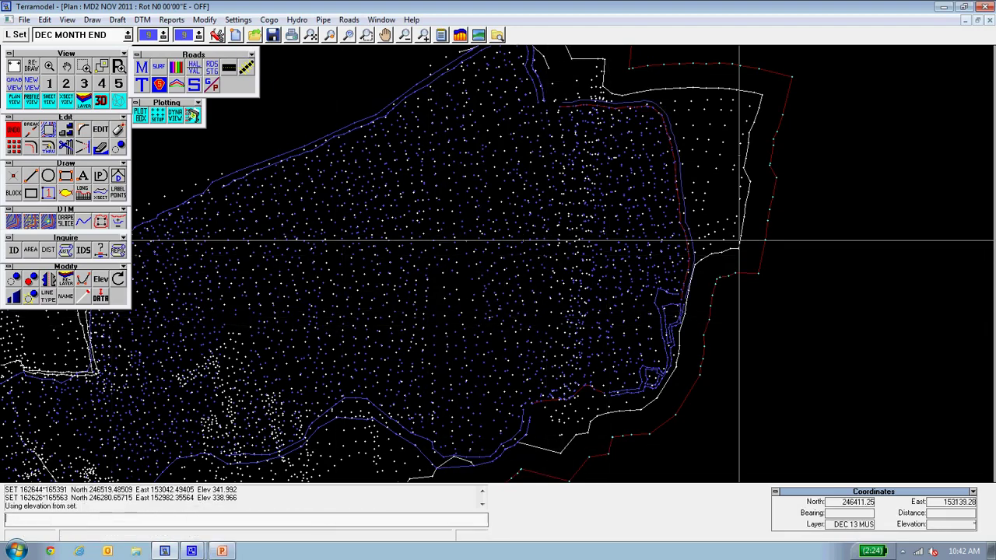
scroll(560, 335, "up", 4)
scroll(856, 234, "down", 2)
scroll(856, 234, "up", 3)
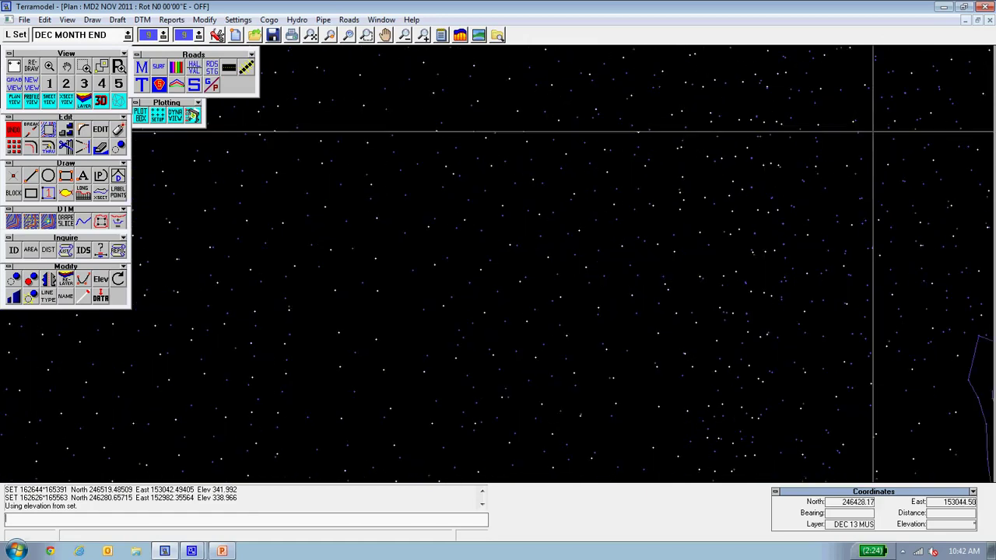
scroll(761, 198, "up", 4)
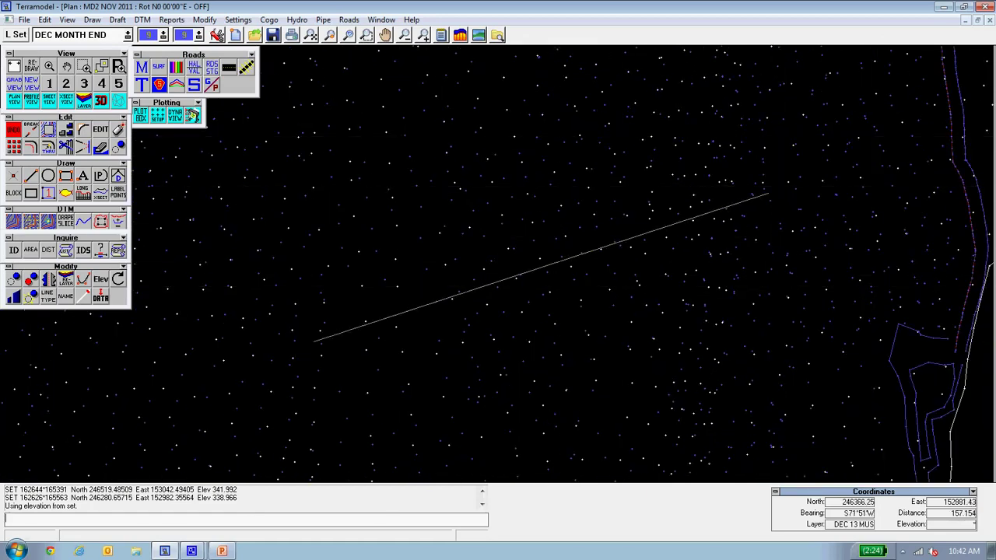
scroll(480, 211, "up", 2)
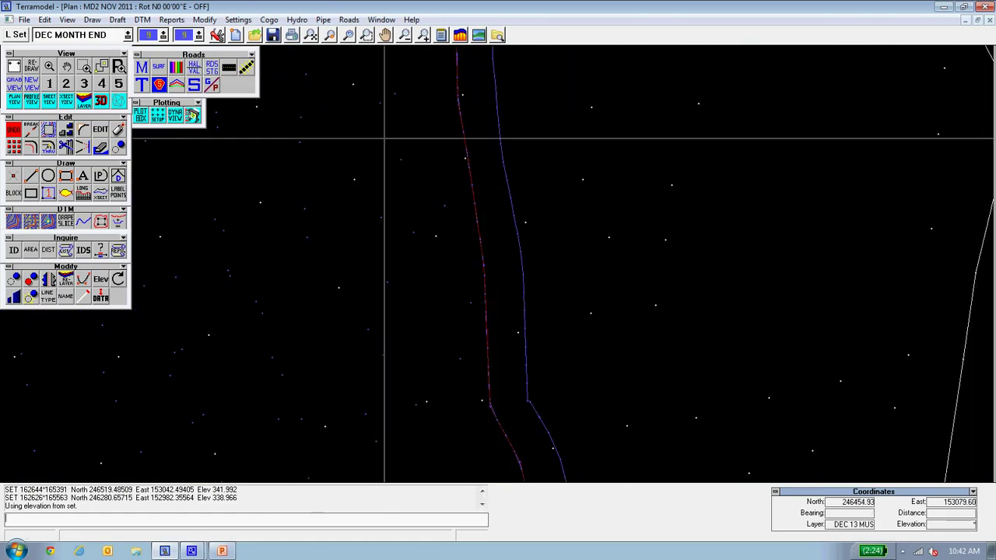
scroll(489, 339, "down", 5)
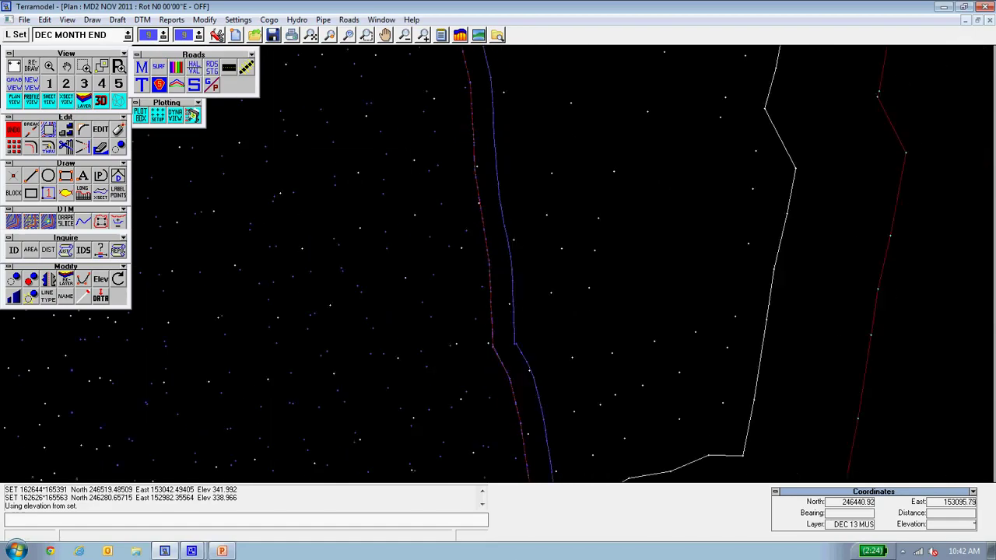
scroll(490, 338, "up", 1)
scroll(490, 339, "up", 3)
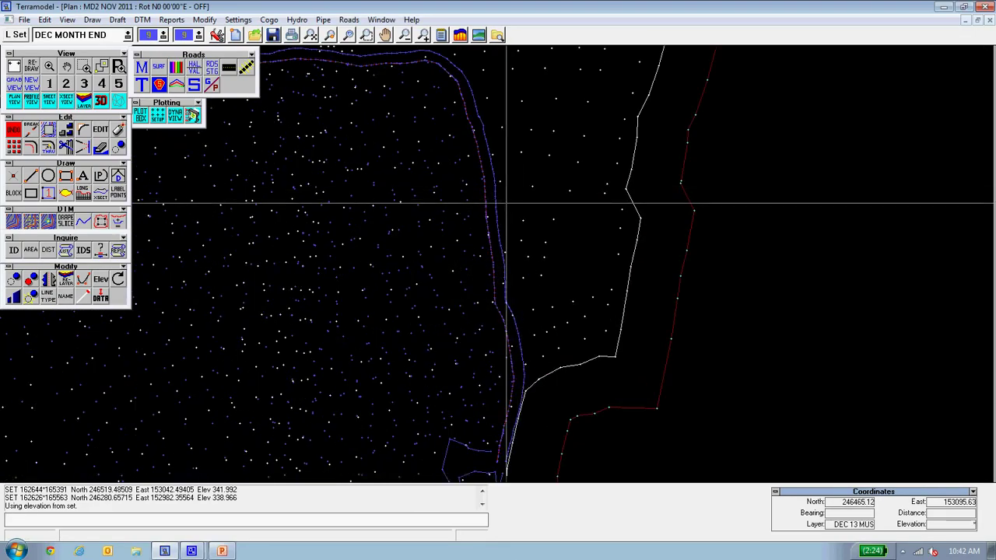